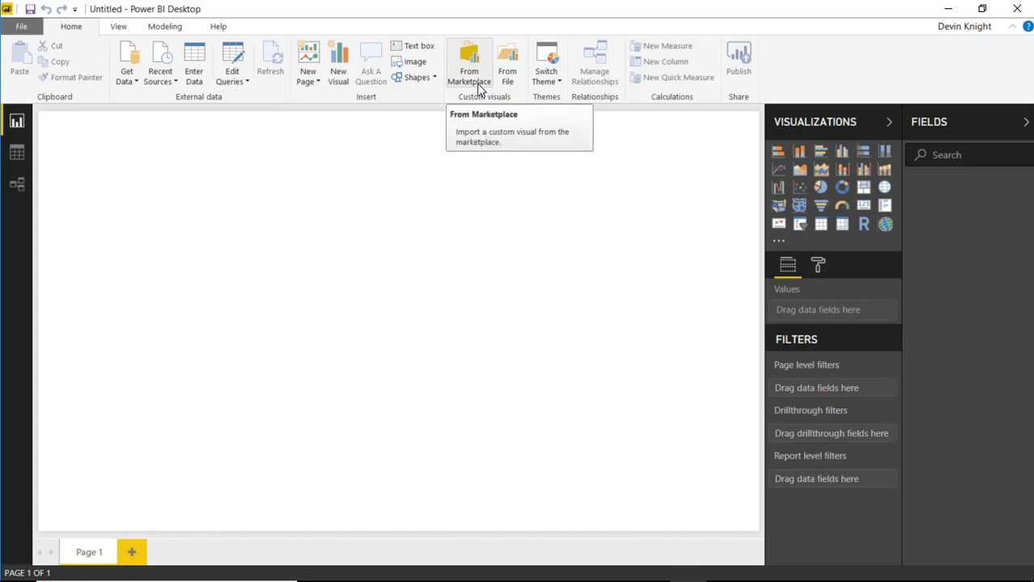
# Search the marketplace for 'count down' and add the Count Down Timer visual to the report
pyautogui.click(477, 85)
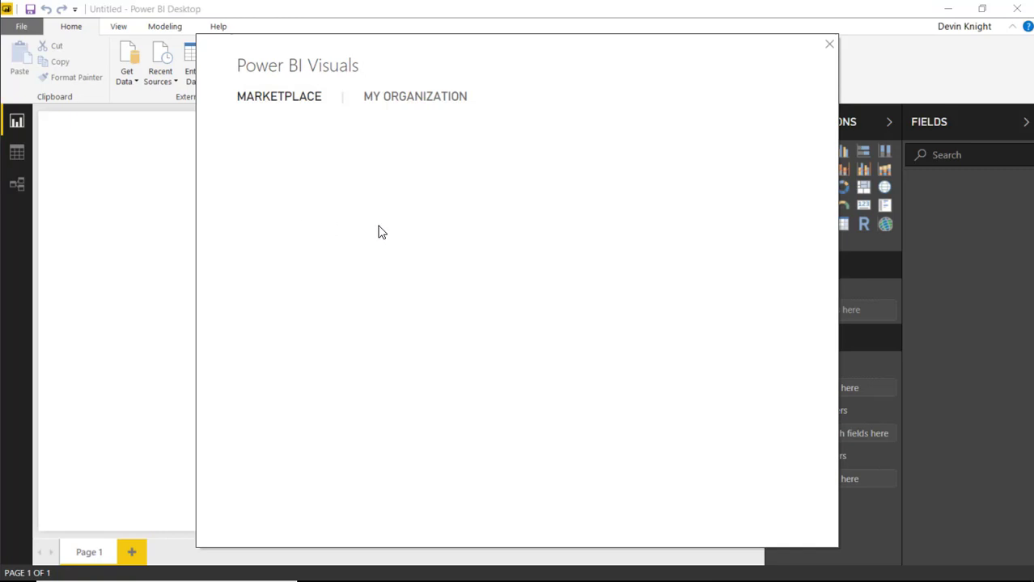
pyautogui.click(308, 172)
pyautogui.write('countdown')
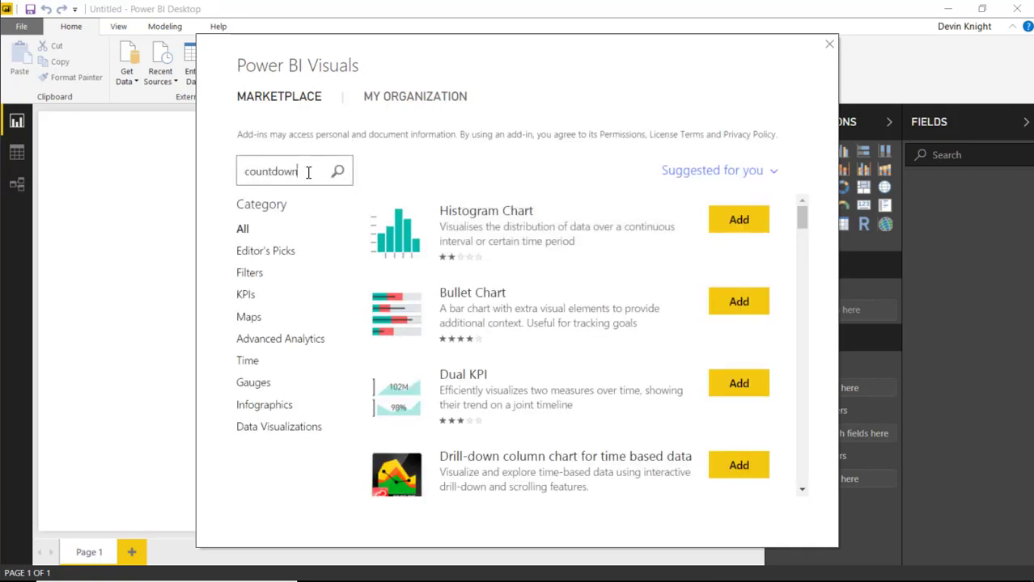
pyautogui.press('Return')
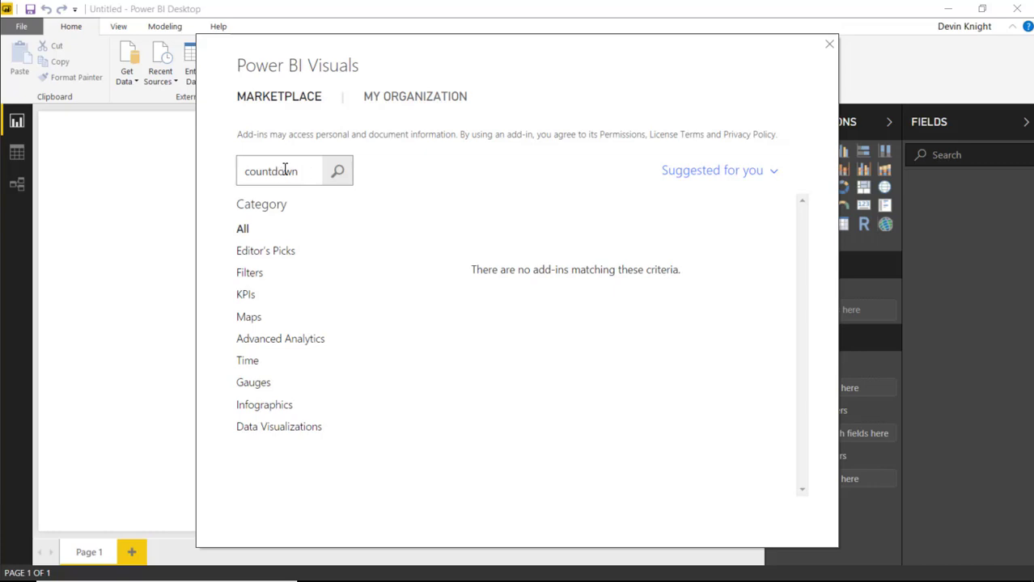
pyautogui.click(271, 171)
pyautogui.click(350, 170)
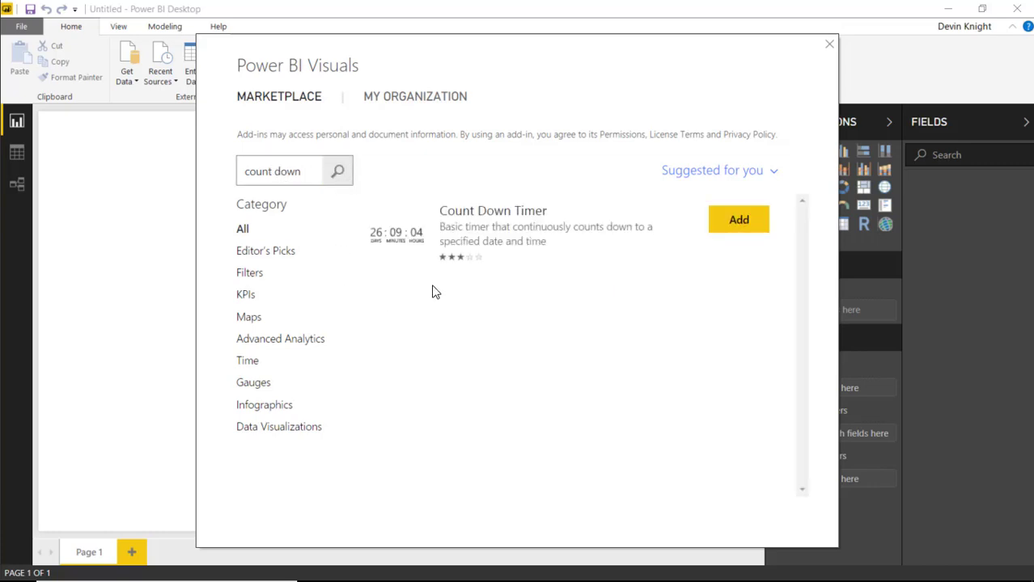
pyautogui.click(738, 220)
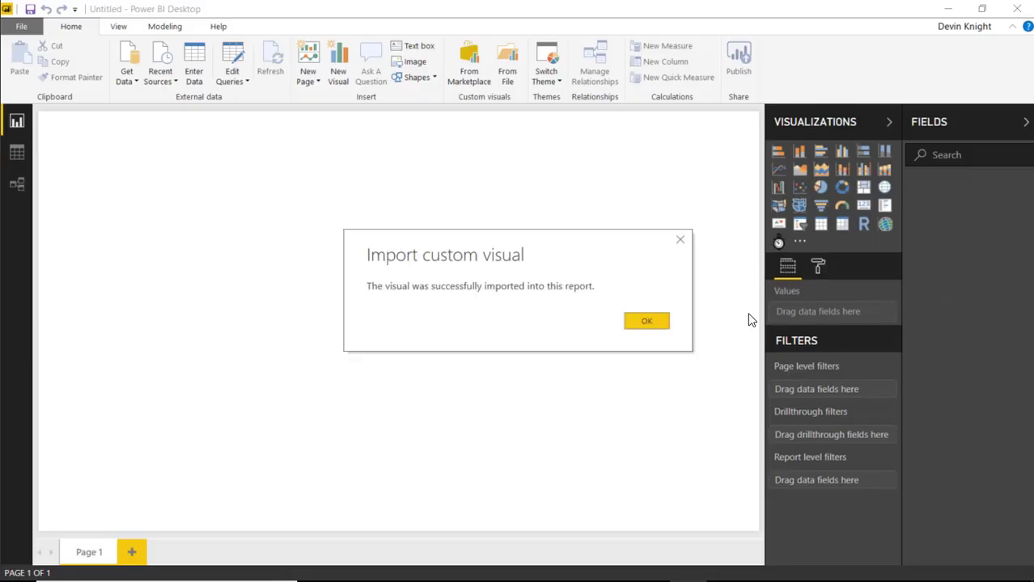
pyautogui.click(649, 322)
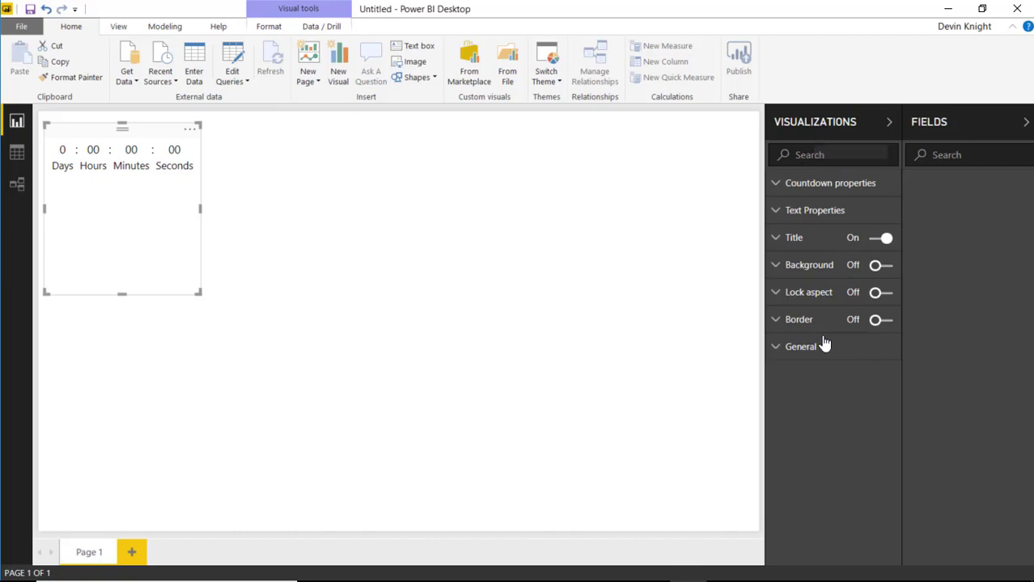
# Drag the countdown visual's corner handle to make it wider and shorter
pyautogui.moveTo(199, 292); pyautogui.dragTo(313, 238)
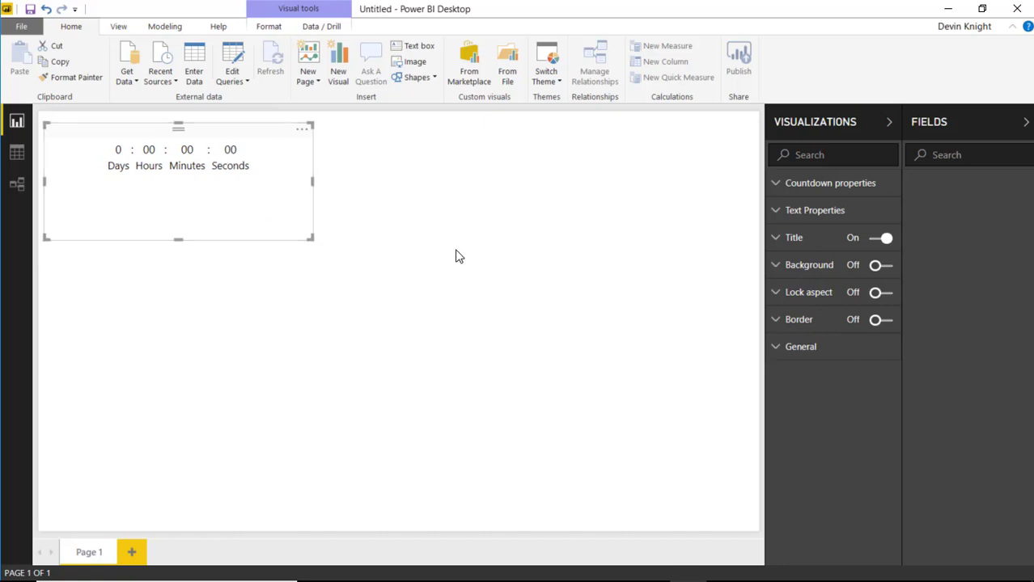
# Set the countdown target day to 23 and month to 11, then widen the visual slightly
pyautogui.click(788, 186)
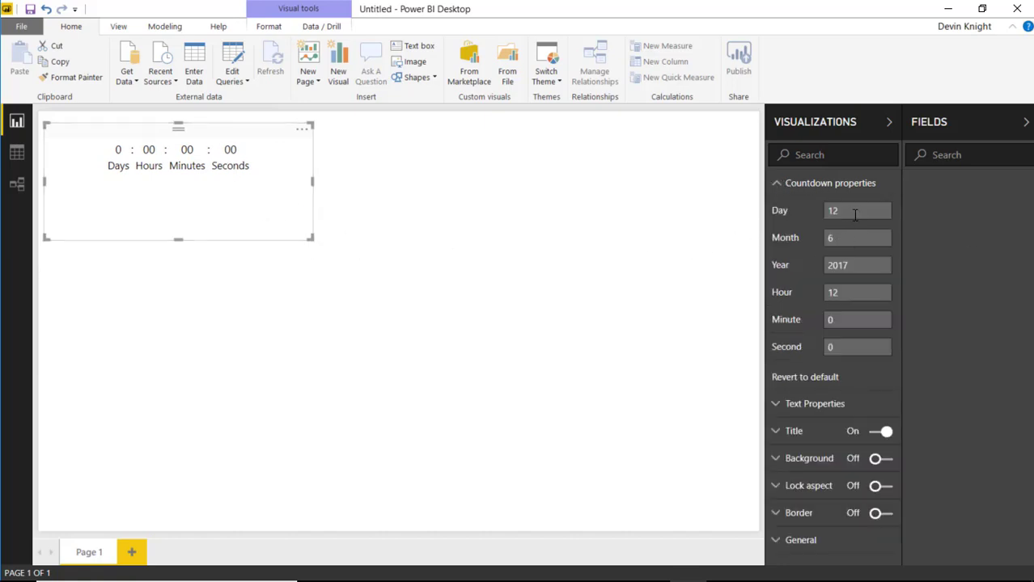
pyautogui.moveTo(818, 217); pyautogui.dragTo(764, 228)
pyautogui.write('23')
pyautogui.moveTo(863, 242); pyautogui.dragTo(776, 257)
pyautogui.write('11')
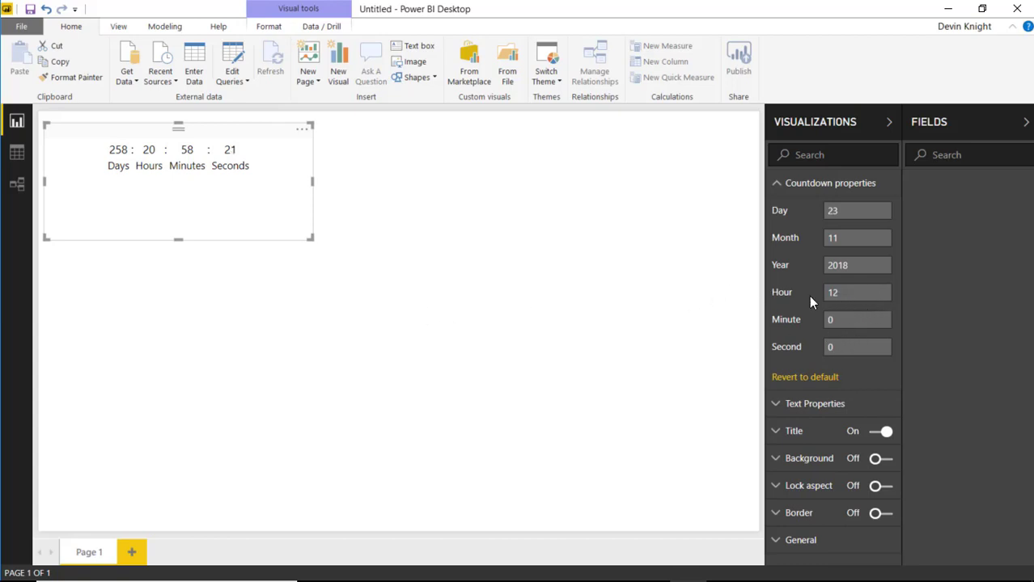
pyautogui.moveTo(315, 237); pyautogui.dragTo(358, 241)
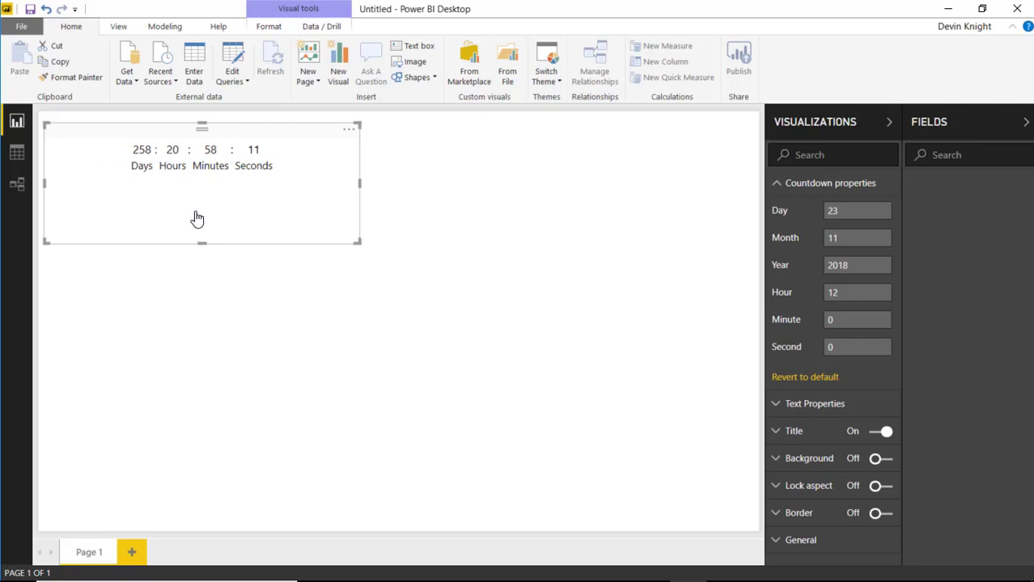
# Title the countdown visual 'Days until Black Friday'
pyautogui.click(776, 439)
pyautogui.click(830, 458)
pyautogui.write('Days until')
pyautogui.press('BackSpace')
pyautogui.press('BackSpace')
pyautogui.write('til B')
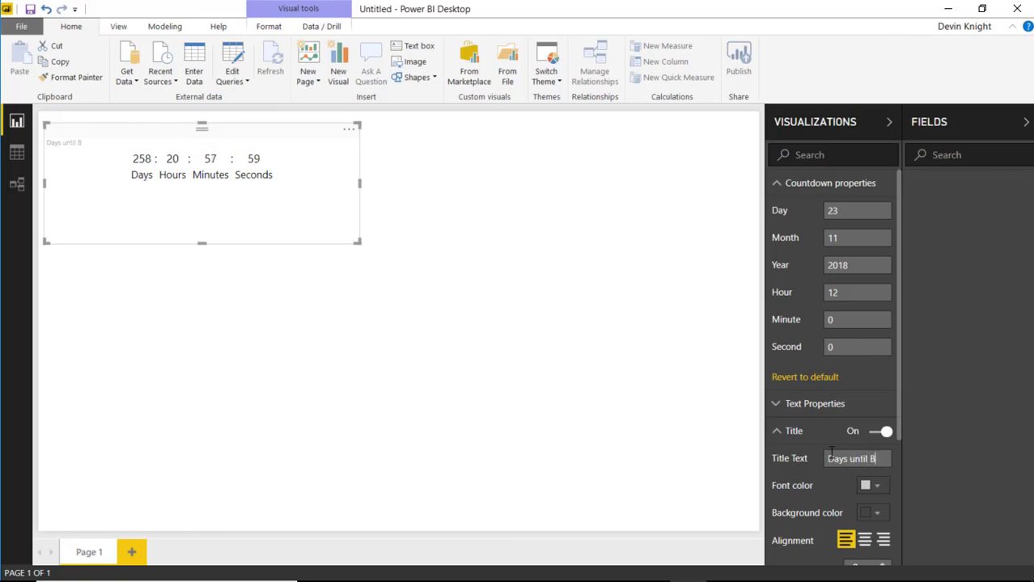
pyautogui.write('lack Friday')
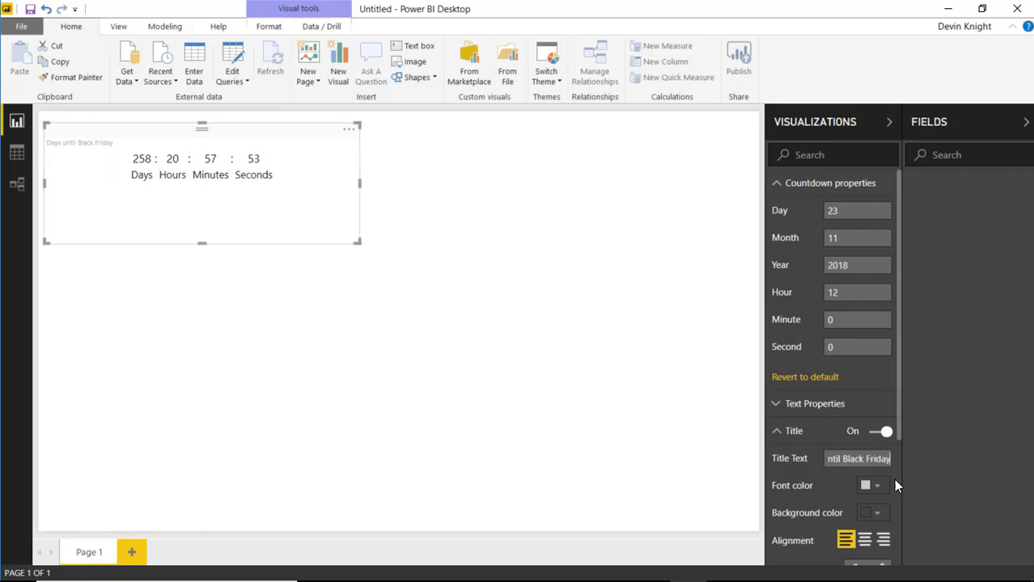
# Raise the title text size to 12 and give the title bar a dark red background
pyautogui.scroll(-4, 862, 477)
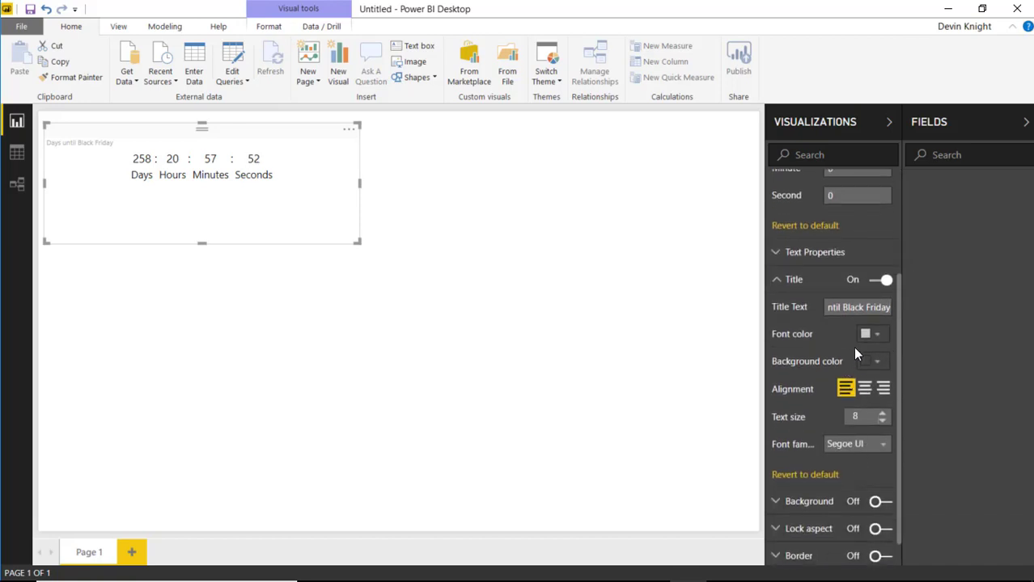
pyautogui.click(882, 413)
pyautogui.click(882, 413)
pyautogui.click(882, 413)
pyautogui.click(882, 413)
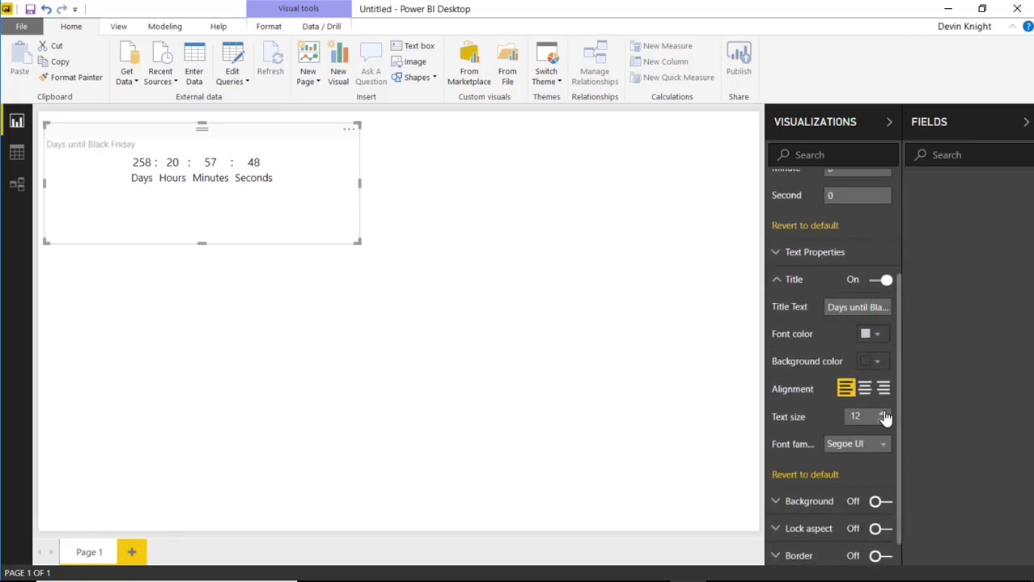
pyautogui.click(880, 363)
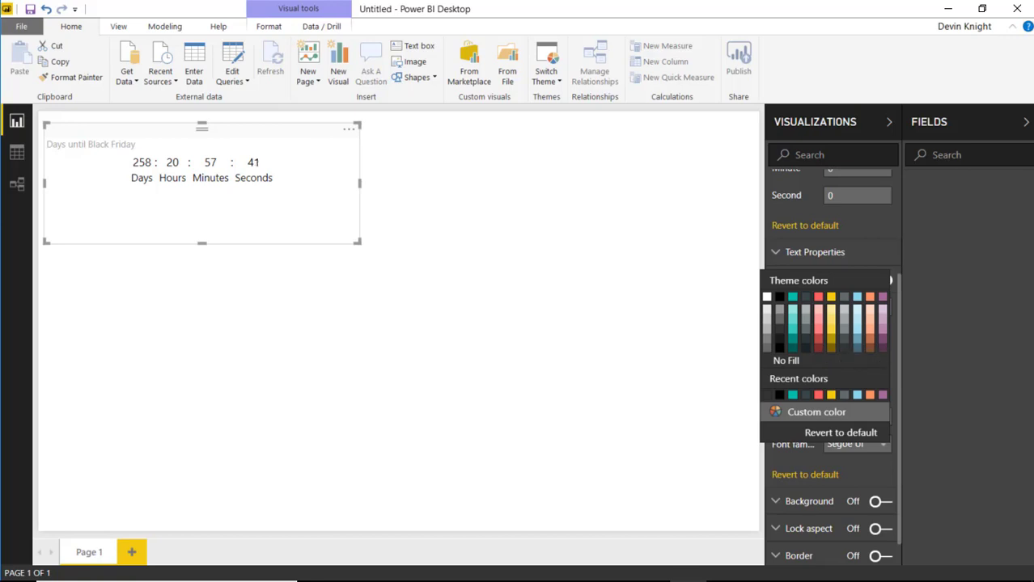
pyautogui.click(881, 350)
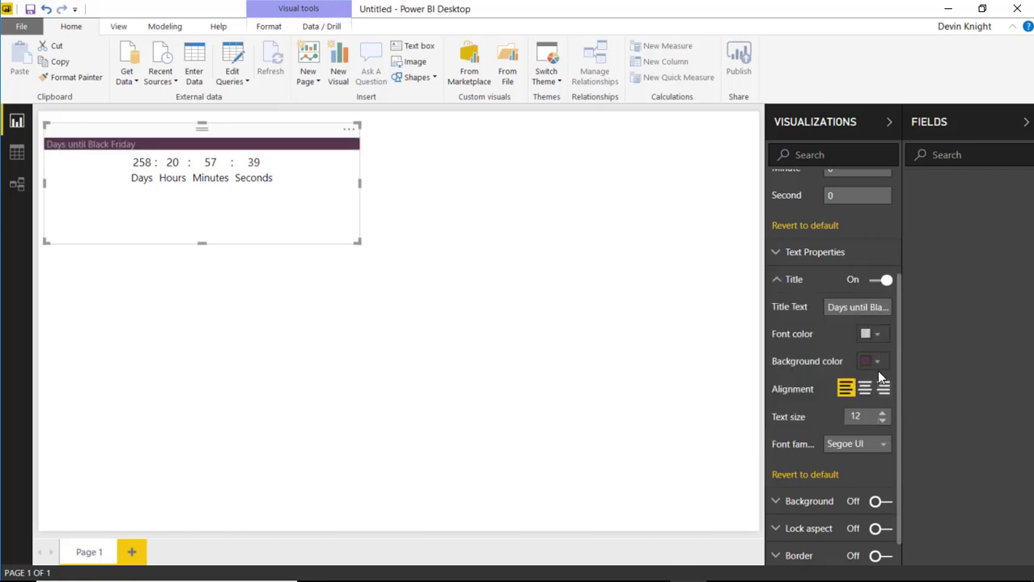
pyautogui.click(878, 362)
pyautogui.click(818, 255)
# Make the title white, centred and Arial Black, then shrink the visual shorter and narrower
pyautogui.click(879, 340)
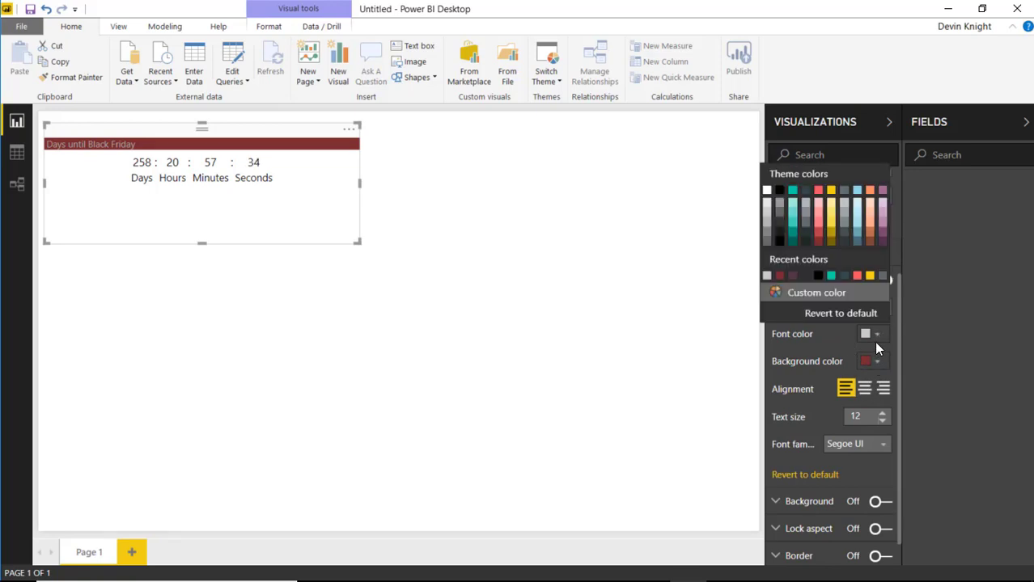
pyautogui.click(770, 198)
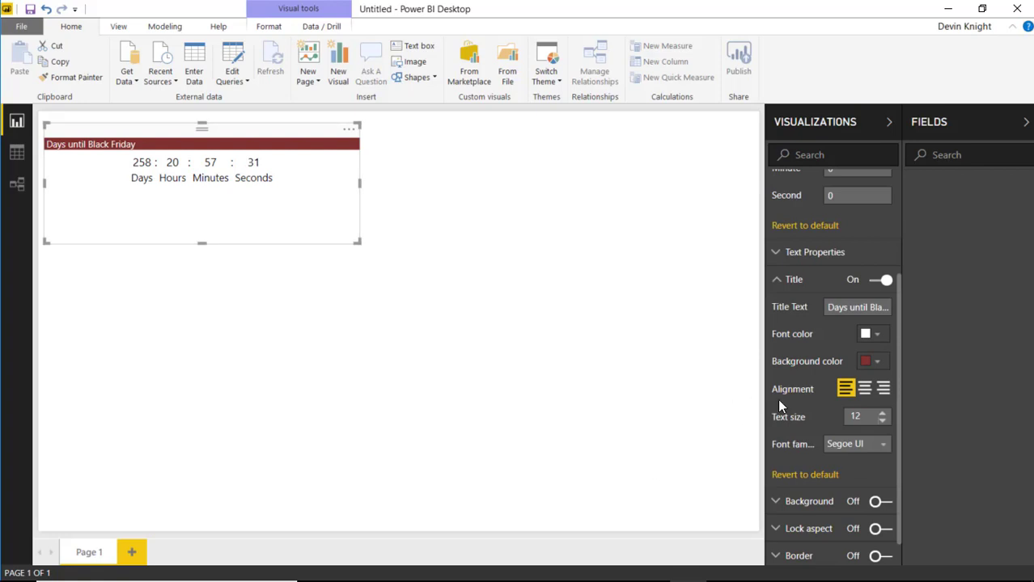
pyautogui.click(864, 389)
pyautogui.click(870, 445)
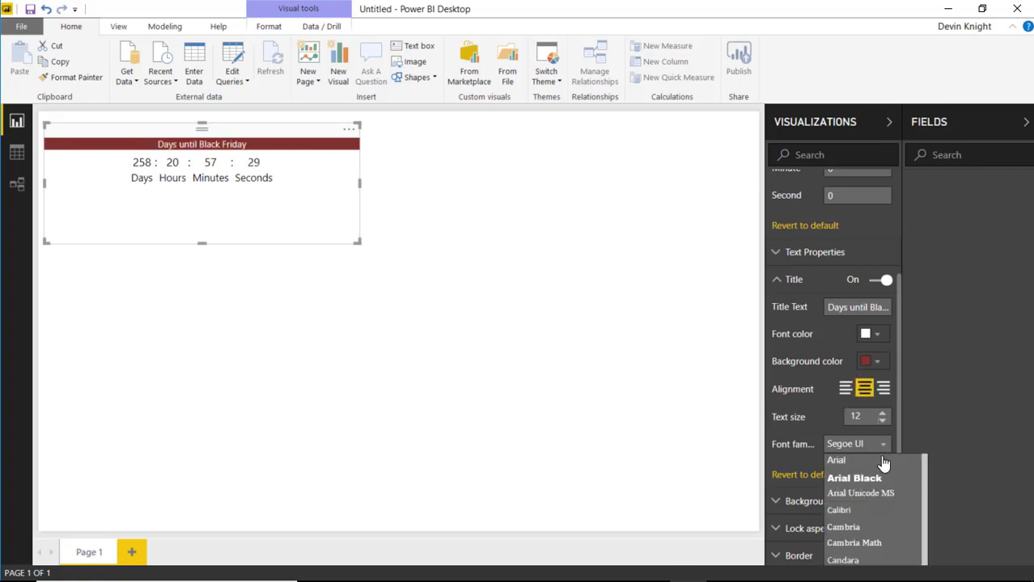
pyautogui.click(880, 480)
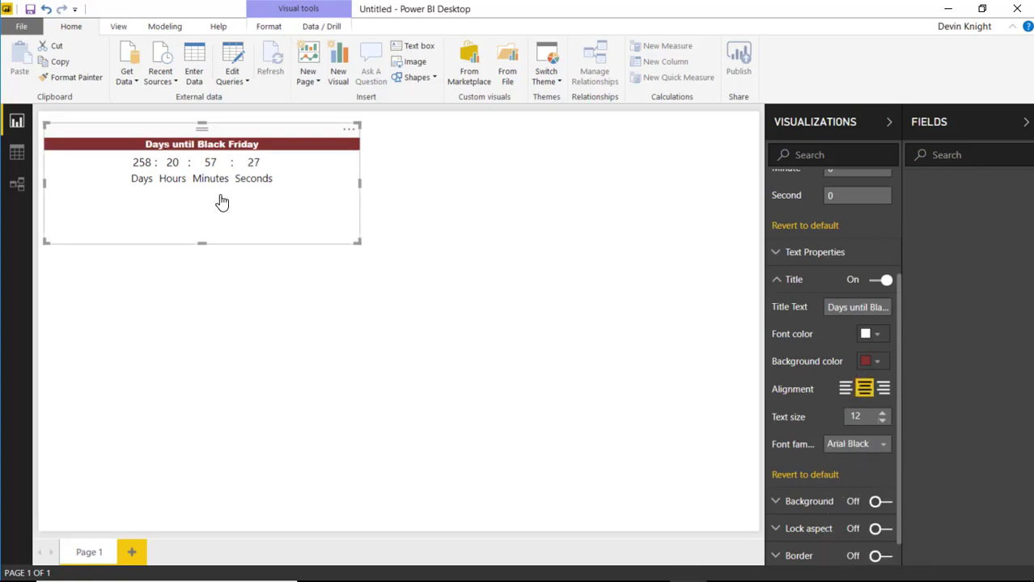
pyautogui.moveTo(200, 237)
pyautogui.mouseDown()
pyautogui.moveTo(195, 208)
pyautogui.moveTo(196, 221)
pyautogui.mouseUp()
pyautogui.moveTo(357, 217); pyautogui.dragTo(273, 228)
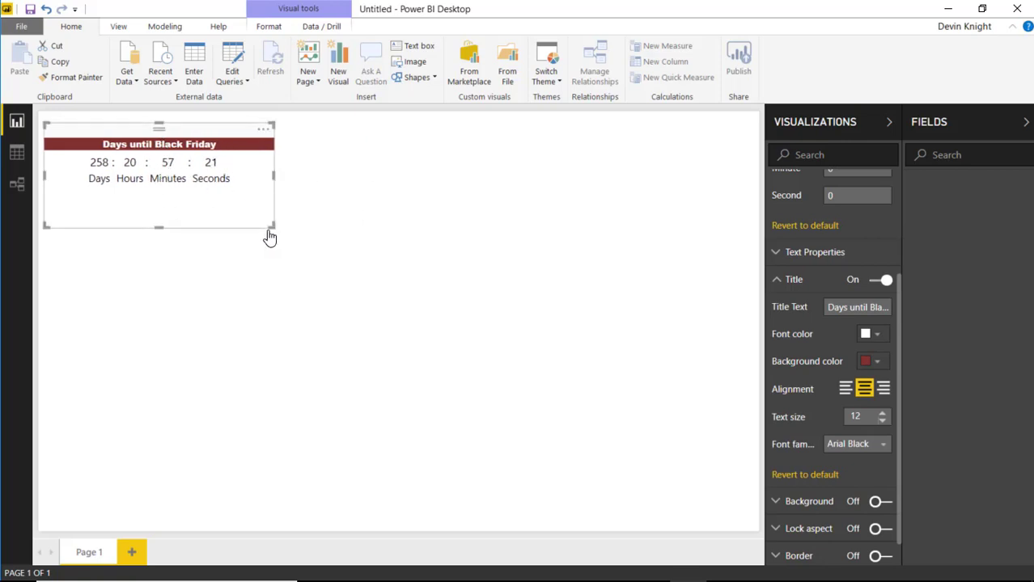
# Collapse the title and date settings and make the countdown digits dark red
pyautogui.click(774, 280)
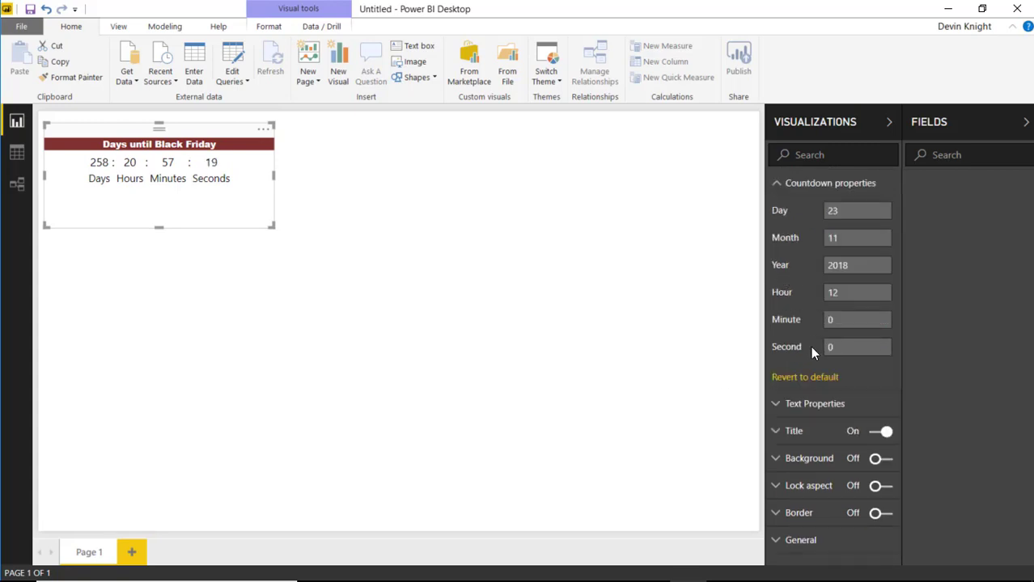
pyautogui.click(774, 184)
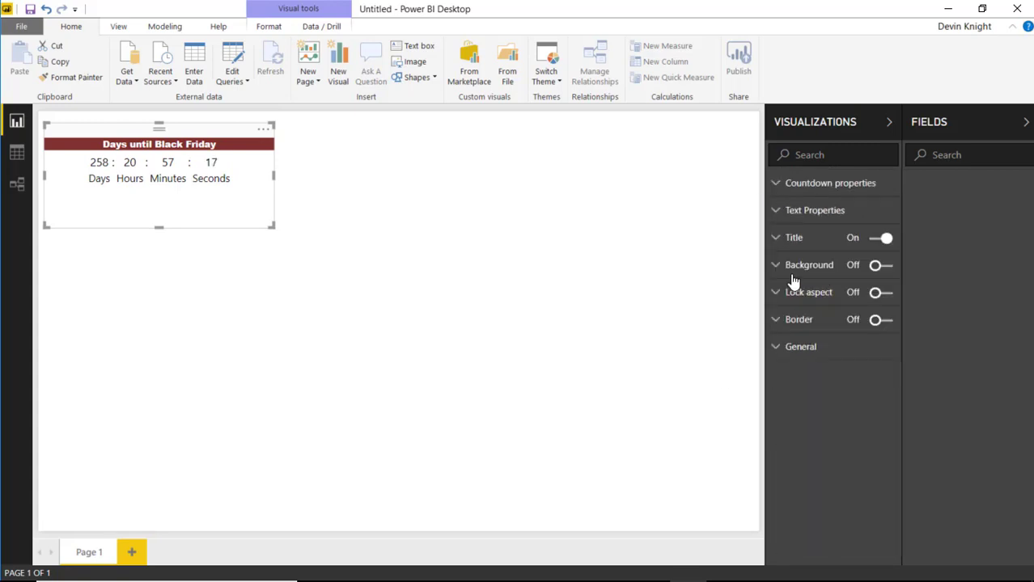
pyautogui.click(779, 215)
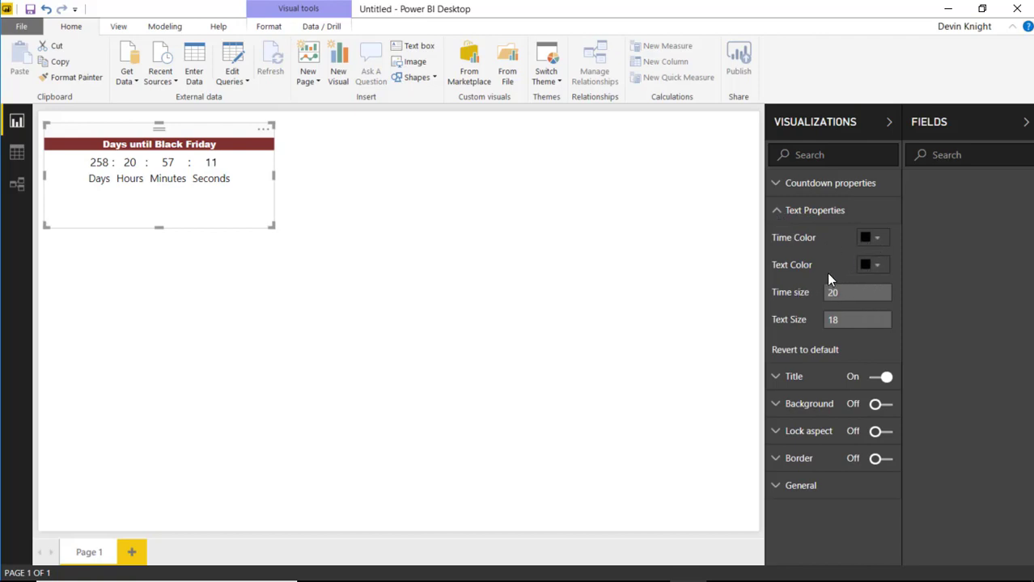
pyautogui.click(871, 241)
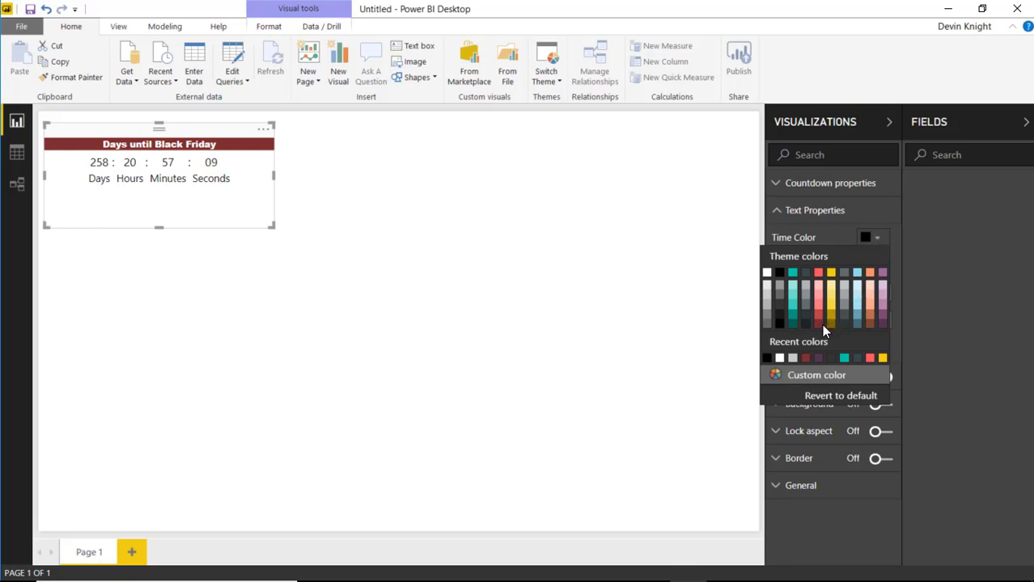
pyautogui.click(818, 323)
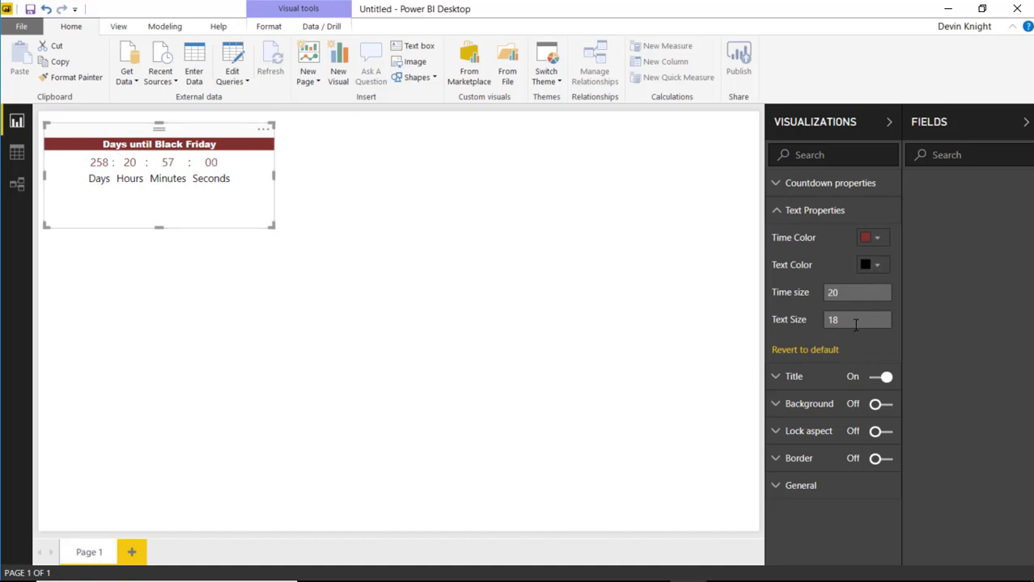
# Set the digit size to 26 and the unit label text size to 15
pyautogui.moveTo(854, 294); pyautogui.dragTo(805, 295)
pyautogui.write('26')
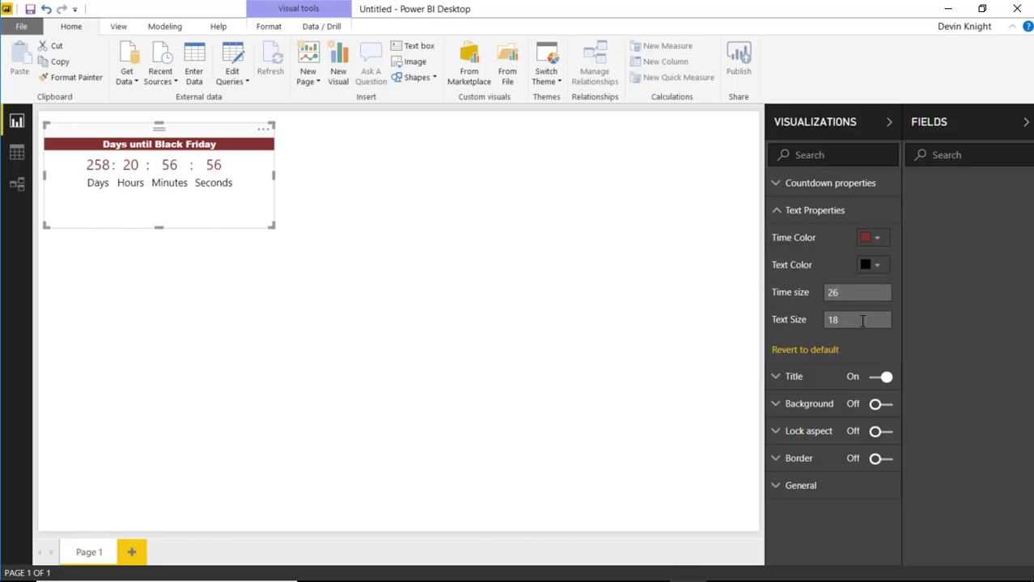
pyautogui.moveTo(833, 319); pyautogui.dragTo(814, 331)
pyautogui.press('Return')
pyautogui.doubleClick(833, 320)
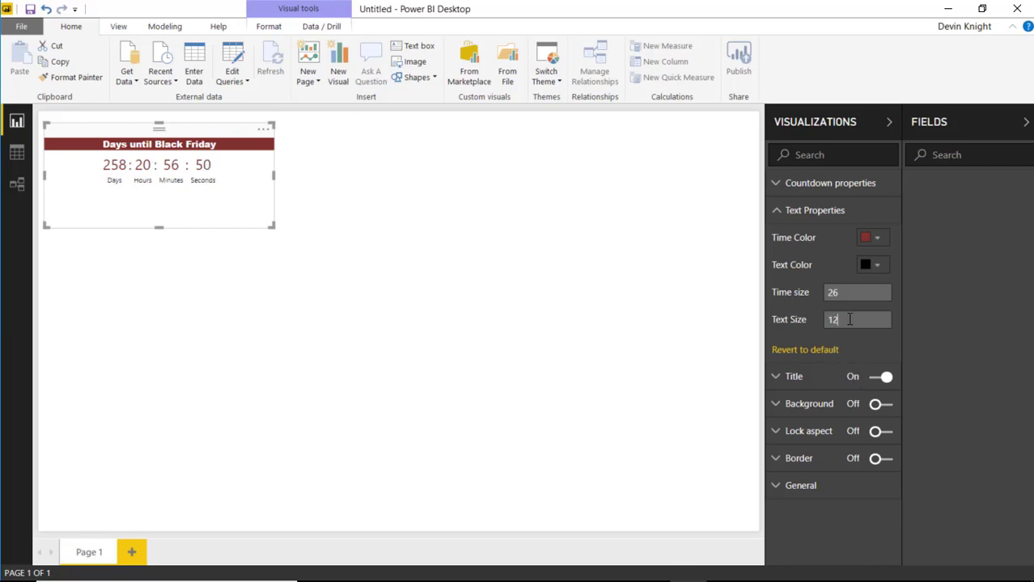
pyautogui.write('85')
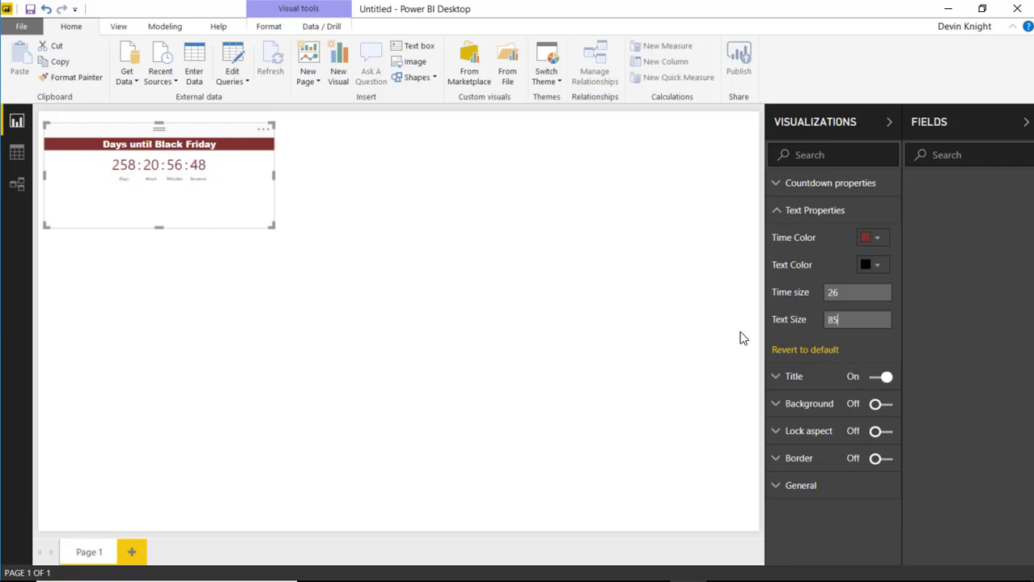
pyautogui.write('18')
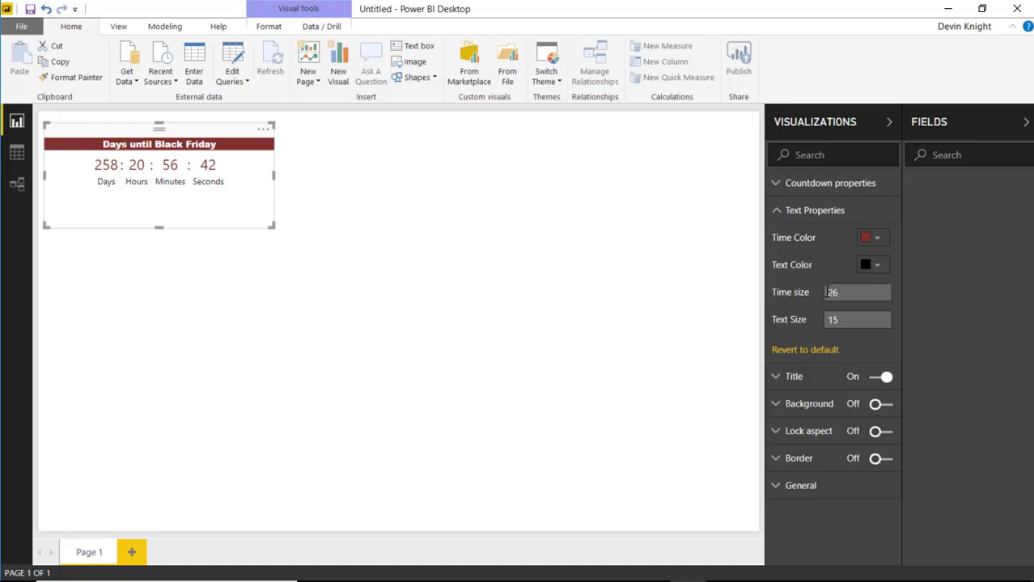
pyautogui.click(777, 213)
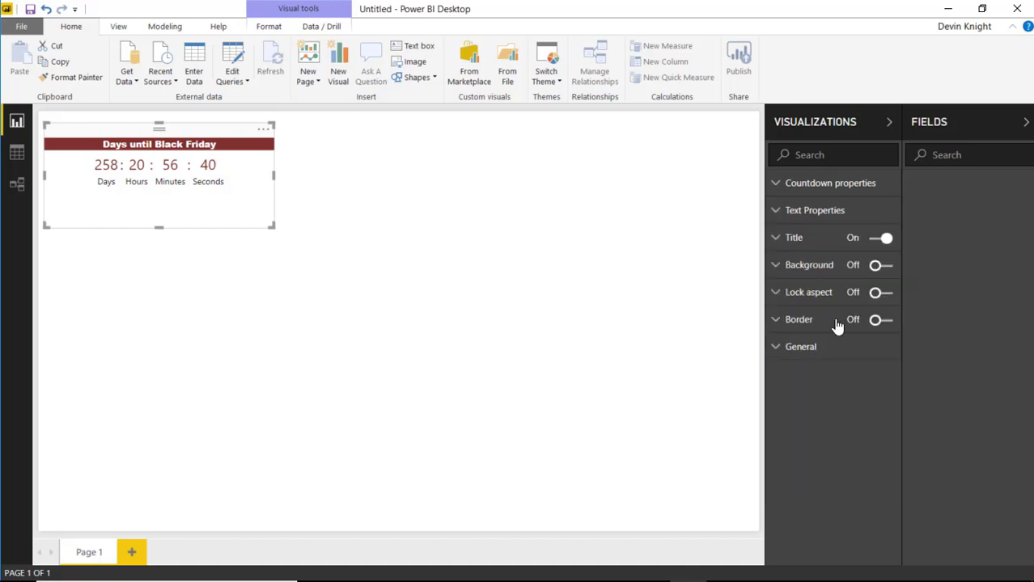
# Turn on the visual's background and set its colour to light grey
pyautogui.click(791, 359)
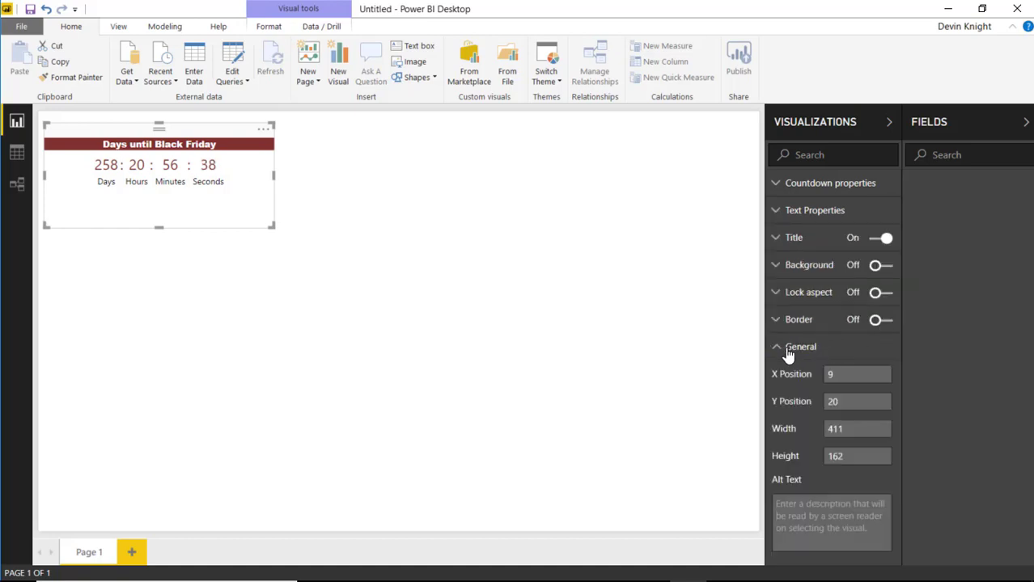
pyautogui.click(787, 354)
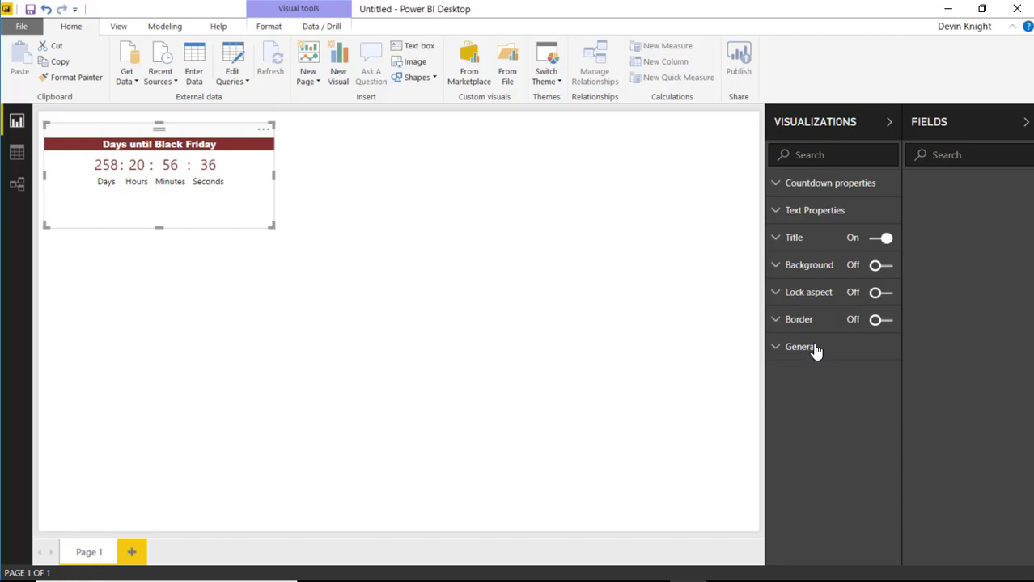
pyautogui.click(779, 267)
pyautogui.click(880, 267)
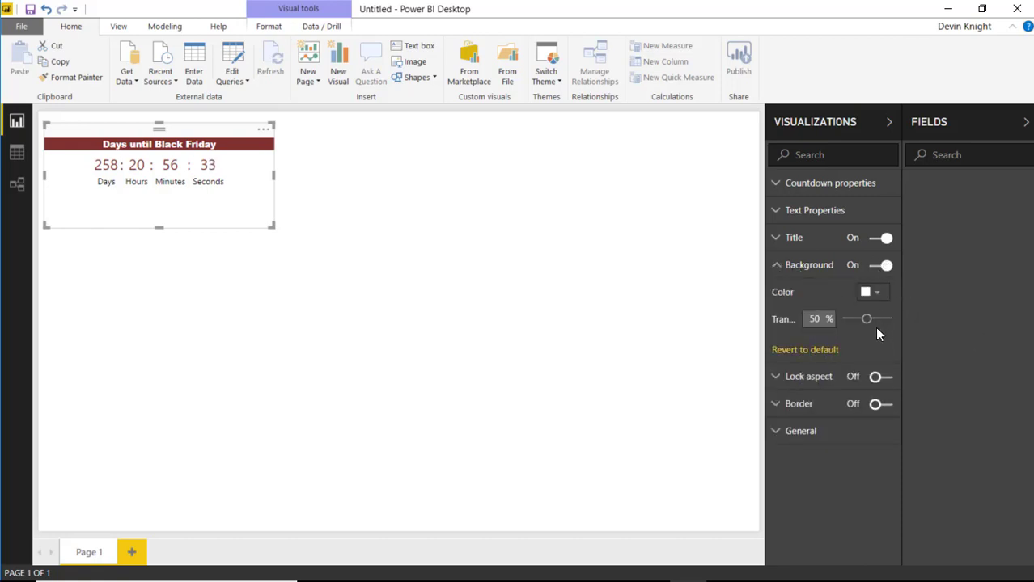
pyautogui.click(873, 297)
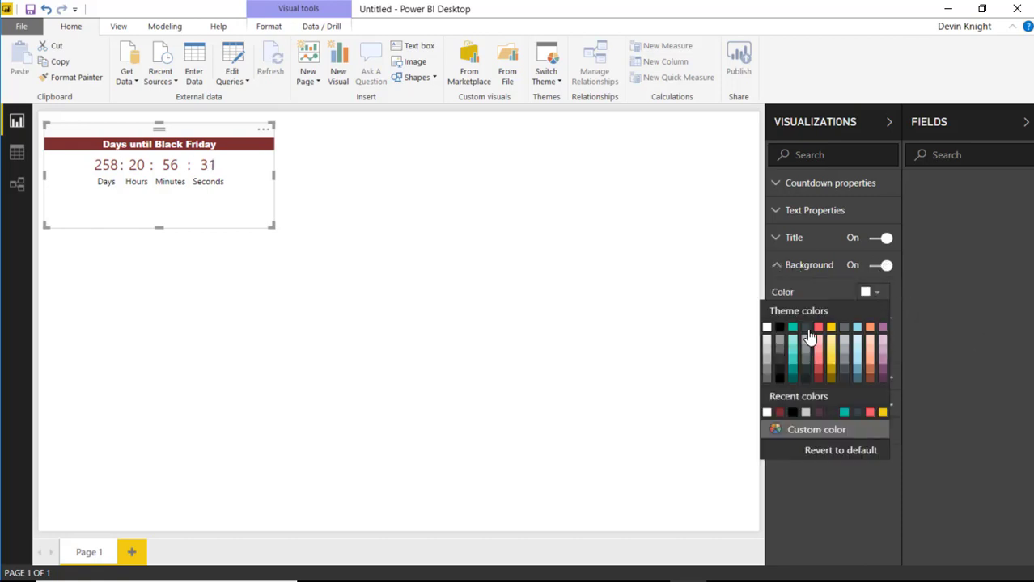
pyautogui.click(843, 359)
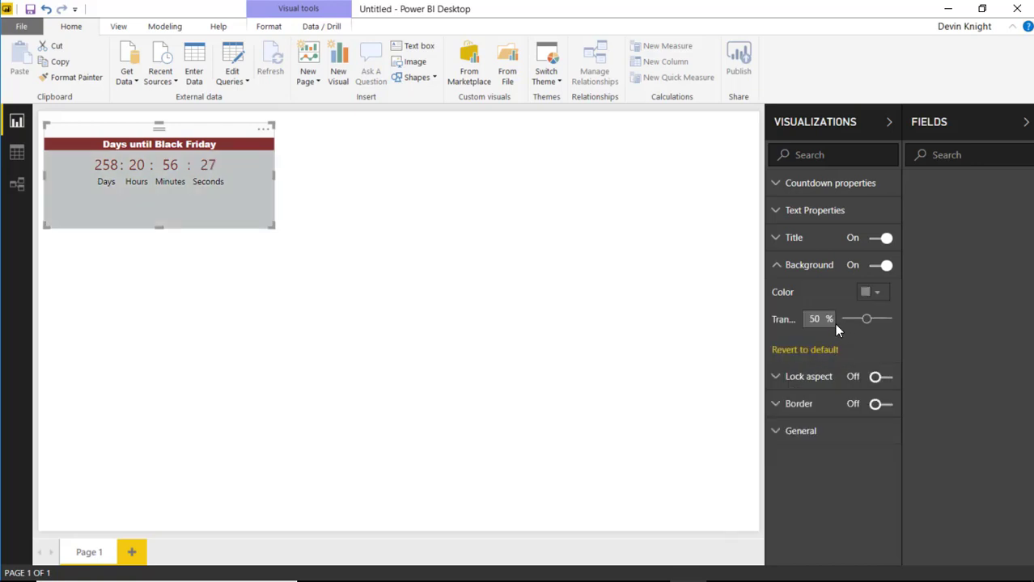
pyautogui.click(872, 292)
pyautogui.click(846, 350)
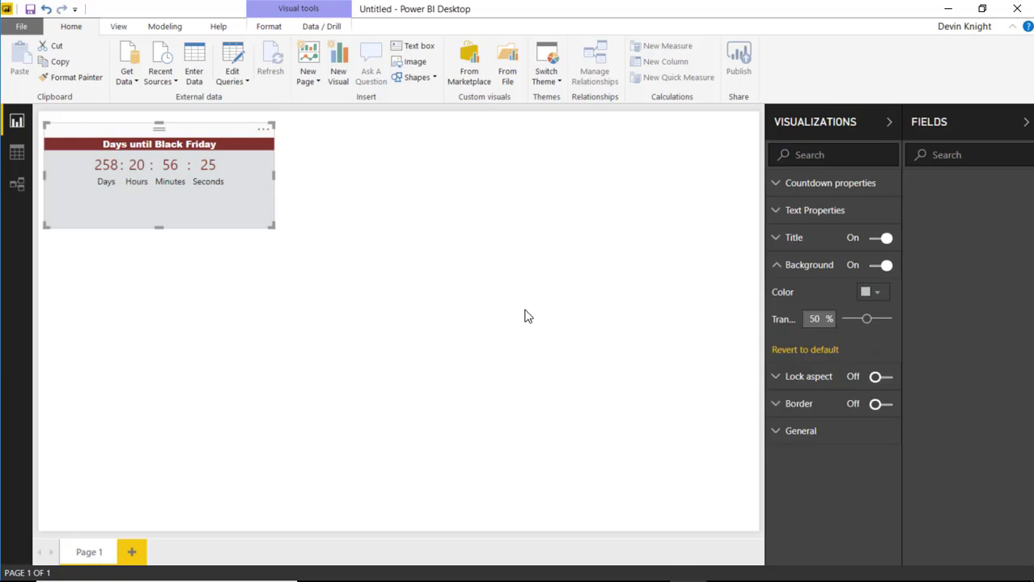
# Shorten and narrow the countdown and position it at the page's upper centre
pyautogui.moveTo(159, 227); pyautogui.dragTo(159, 201)
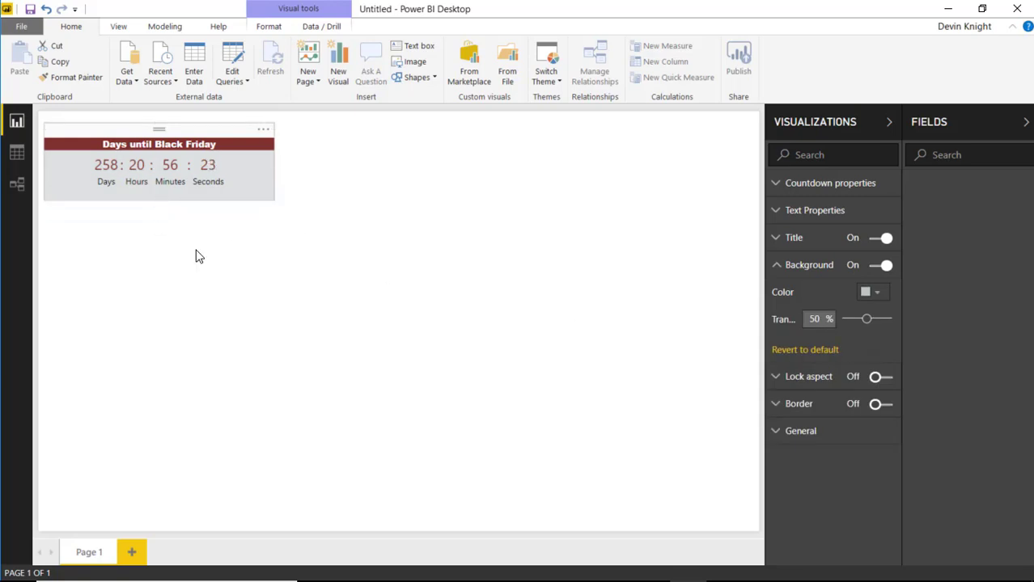
pyautogui.moveTo(273, 160); pyautogui.dragTo(470, 96)
pyautogui.moveTo(548, 152); pyautogui.dragTo(467, 136)
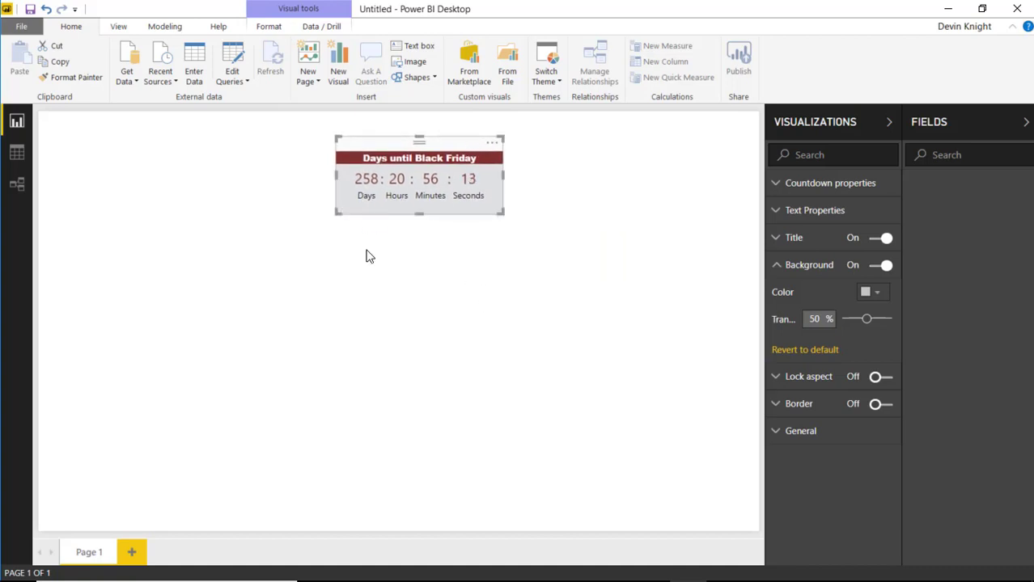